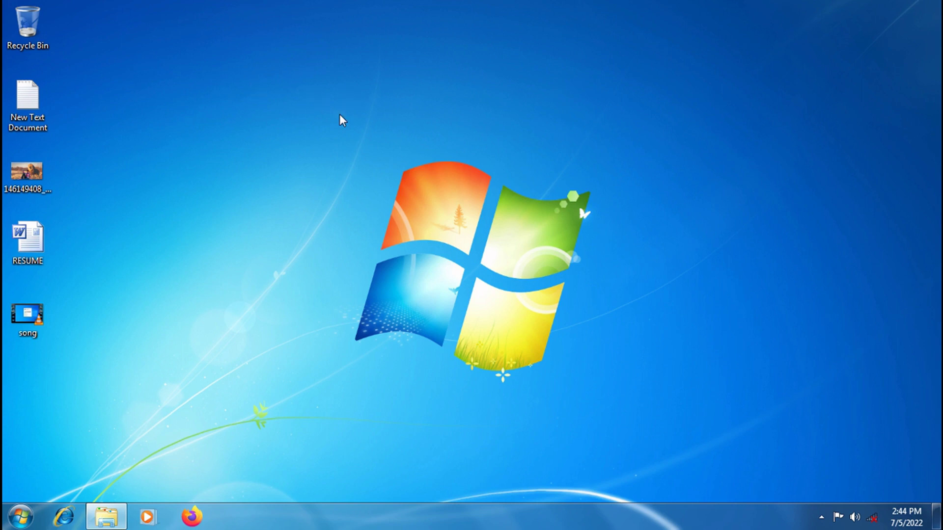
- Create a desktop folder keeping the default name New folder, and open it
{"action": "right_click", "coordinate": [322, 107]}
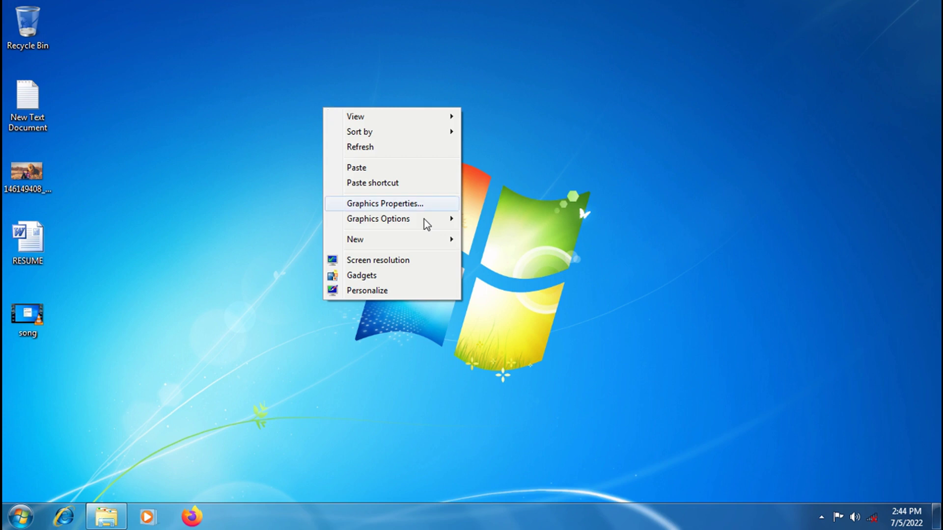
{"action": "mouse_move", "coordinate": [366, 248]}
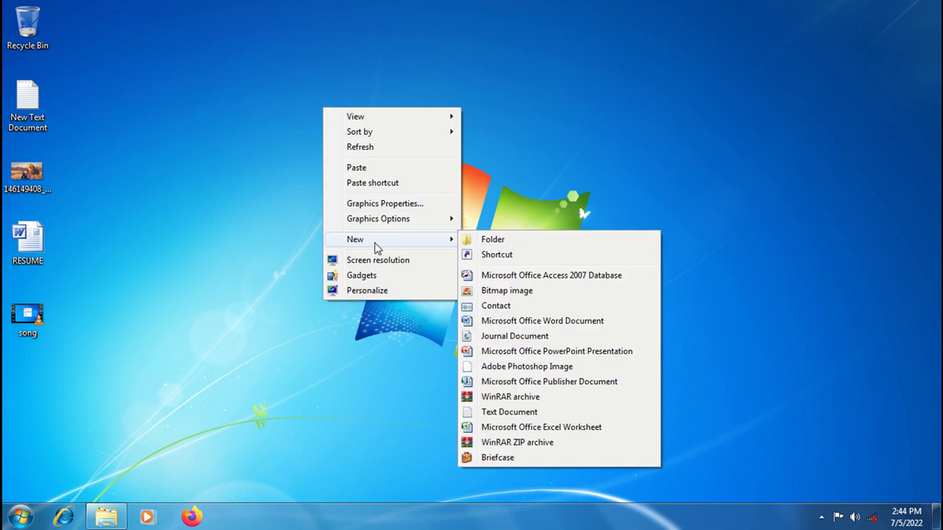
{"action": "left_click", "coordinate": [493, 240]}
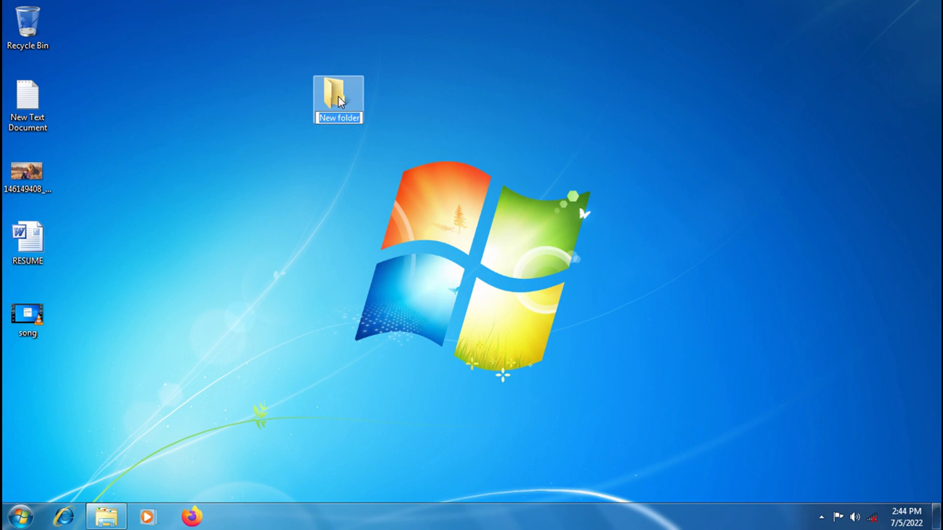
{"action": "key", "text": "Return"}
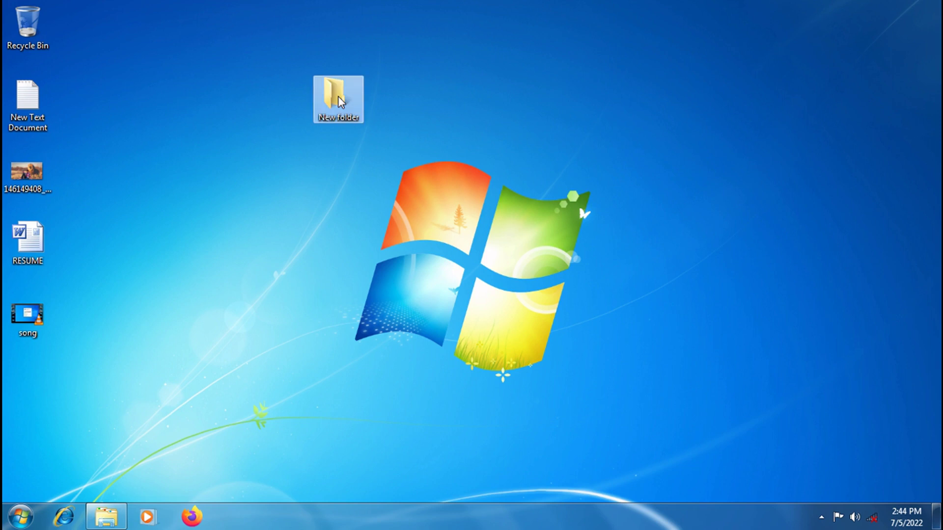
{"action": "double_click", "coordinate": [338, 101]}
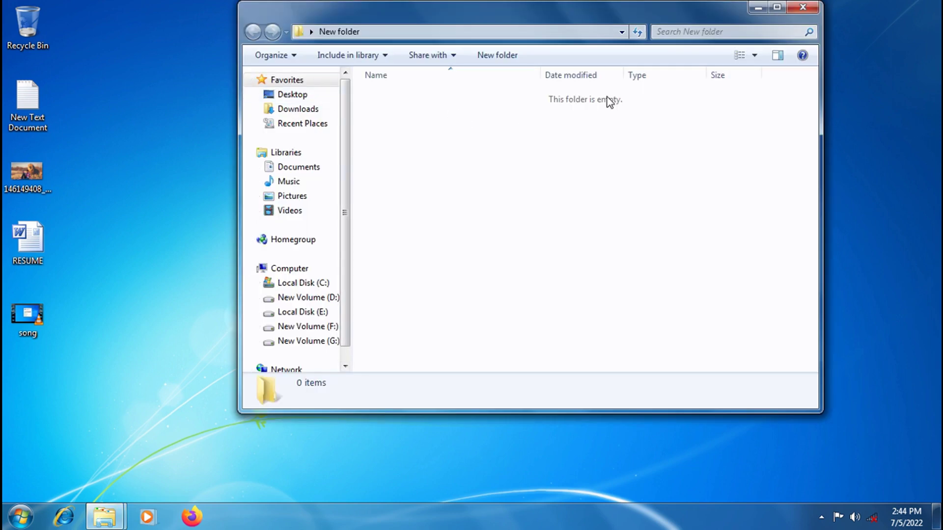
- Copy the image, New Text Document, RESUME and song from the desktop into New folder, then close it
{"action": "left_click_drag", "start_coordinate": [86, 88], "coordinate": [3, 344]}
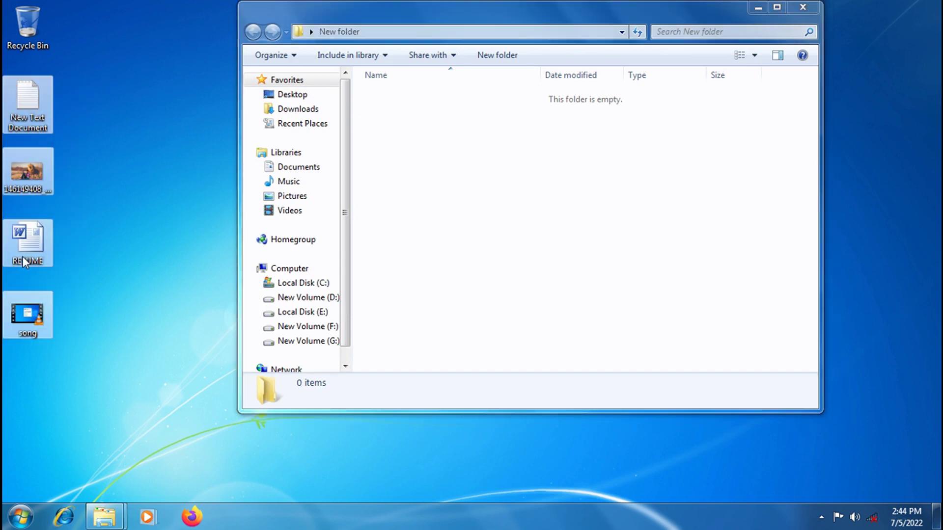
{"action": "right_click", "coordinate": [40, 103]}
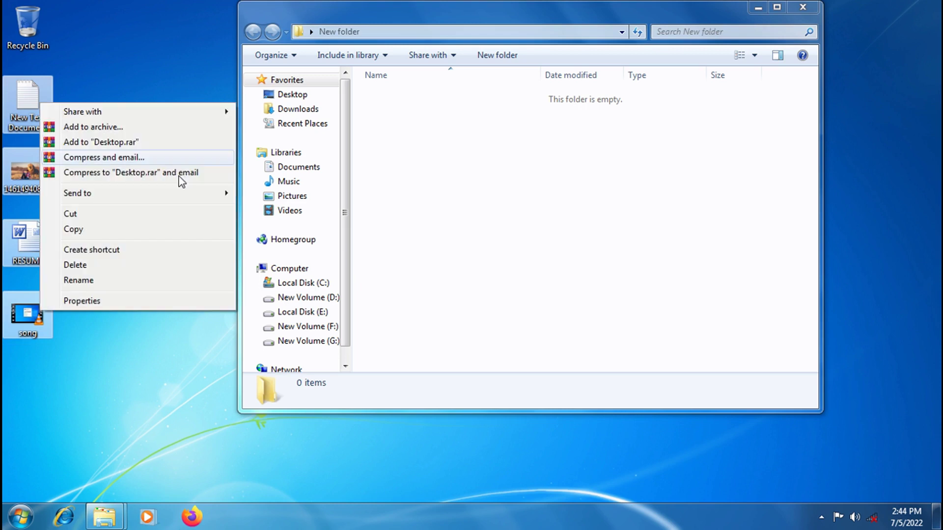
{"action": "left_click", "coordinate": [93, 230]}
{"action": "right_click", "coordinate": [476, 146]}
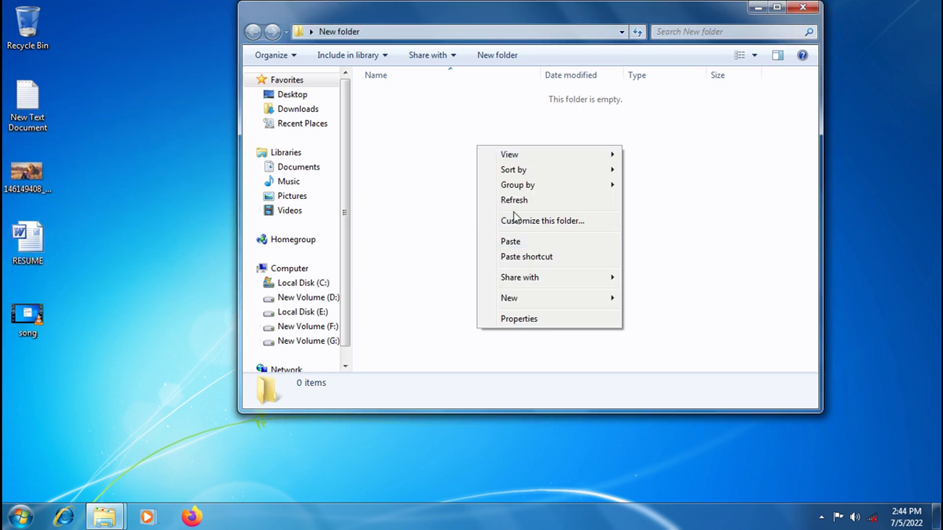
{"action": "left_click", "coordinate": [511, 241]}
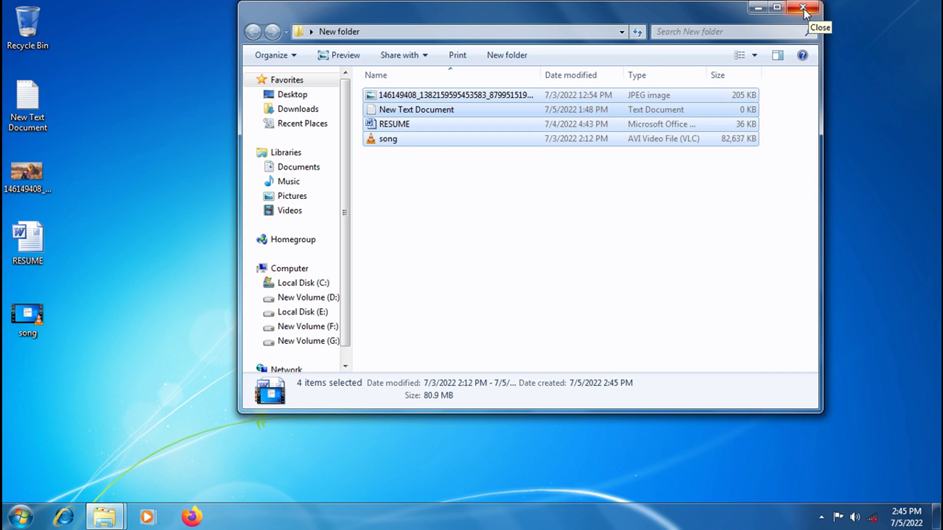
{"action": "left_click_drag", "start_coordinate": [572, 18], "coordinate": [599, 46]}
{"action": "left_click", "coordinate": [839, 35]}
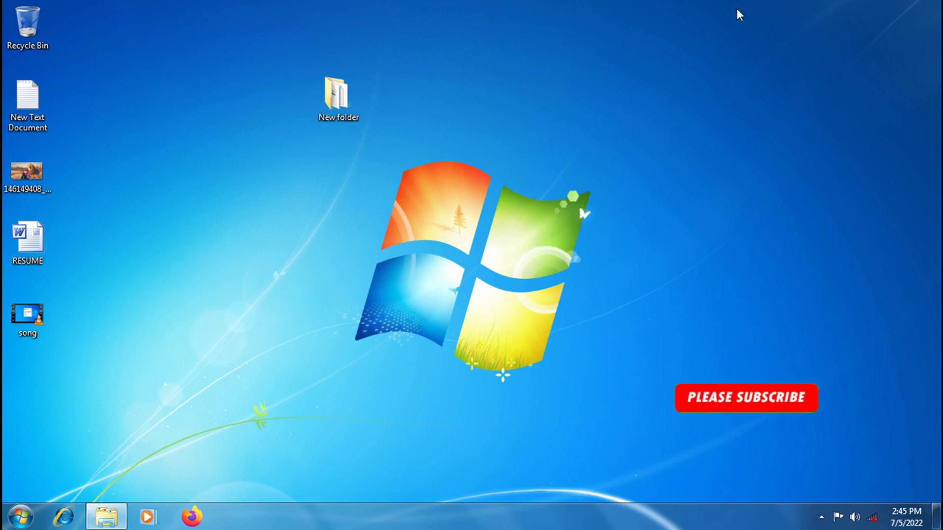
- Start archiving New folder as New folder.zip in ZIP format and go to Set password
{"action": "right_click", "coordinate": [340, 98]}
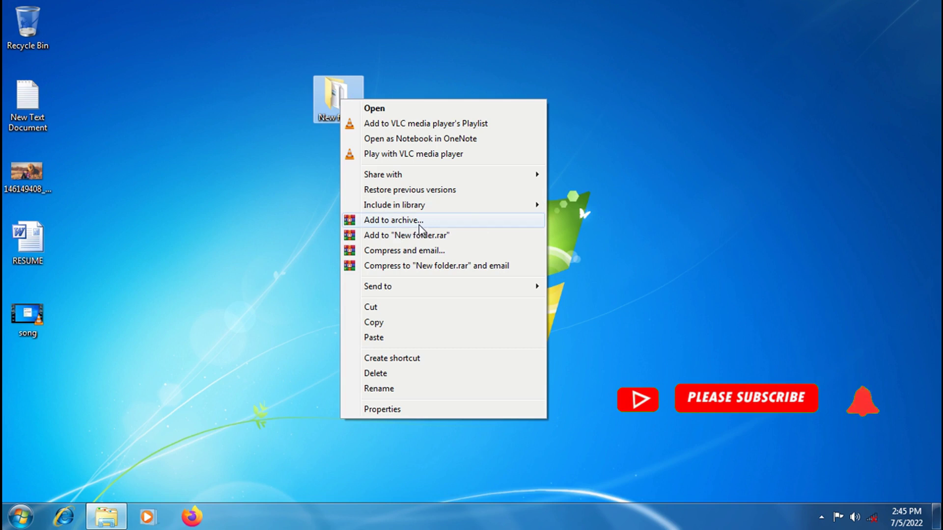
{"action": "left_click", "coordinate": [405, 222]}
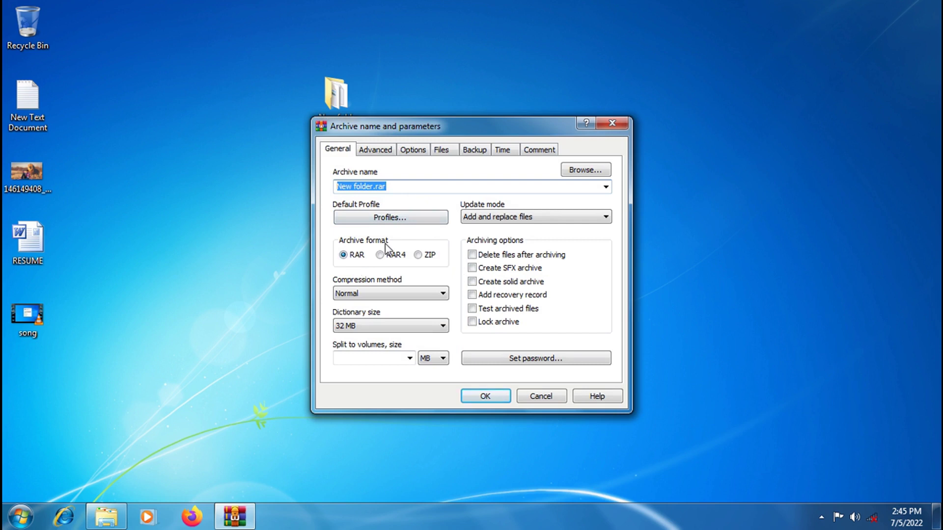
{"action": "left_click", "coordinate": [418, 255]}
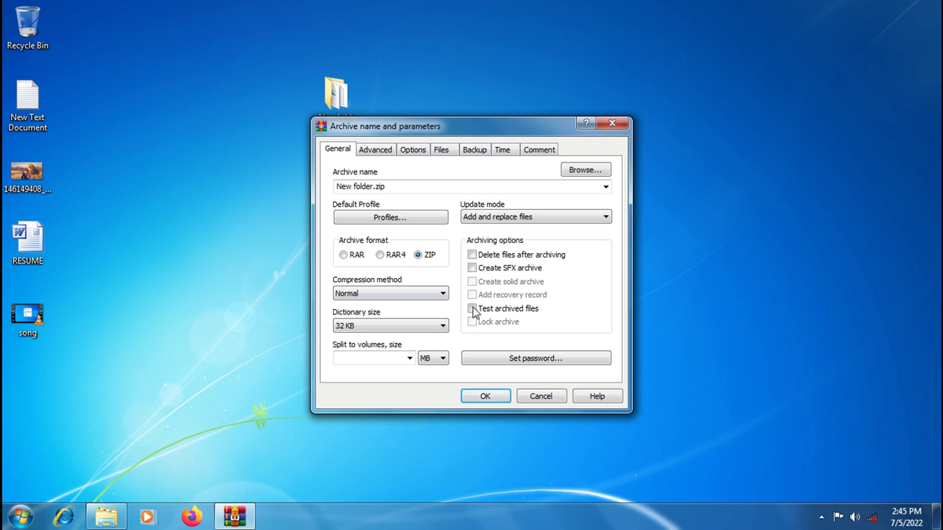
{"action": "left_click", "coordinate": [540, 363]}
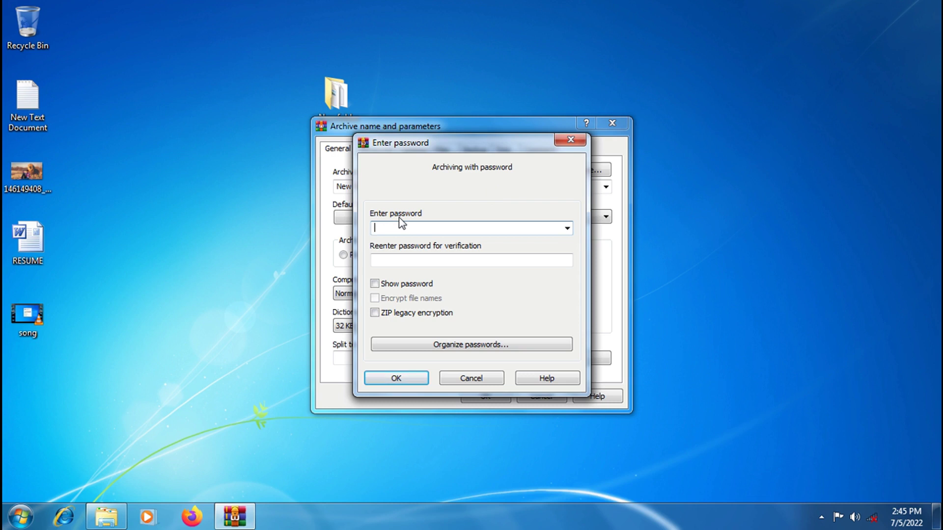
- Enter and confirm the archive password, enable ZIP legacy encryption, and create the archive
{"action": "type", "text": "123"}
{"action": "left_click", "coordinate": [378, 261]}
{"action": "left_click", "coordinate": [378, 261]}
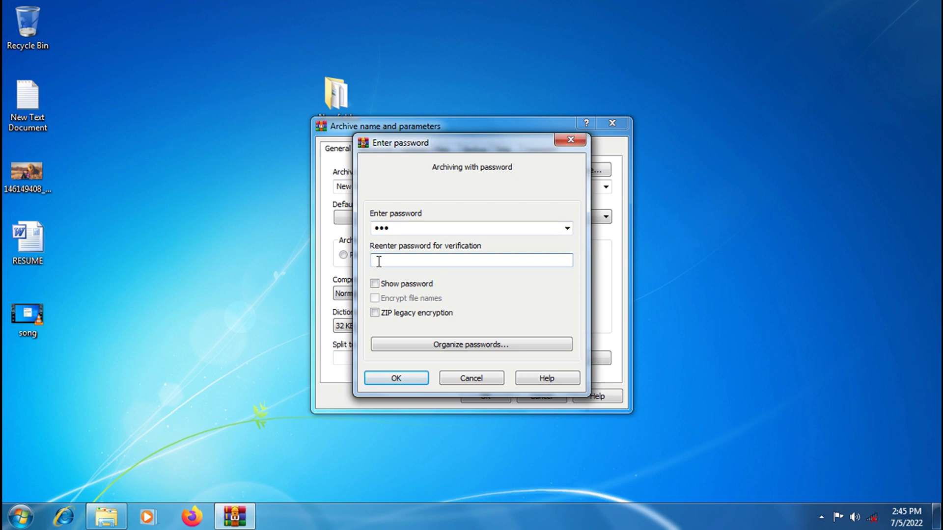
{"action": "type", "text": "123"}
{"action": "left_click", "coordinate": [376, 315]}
{"action": "left_click", "coordinate": [396, 380]}
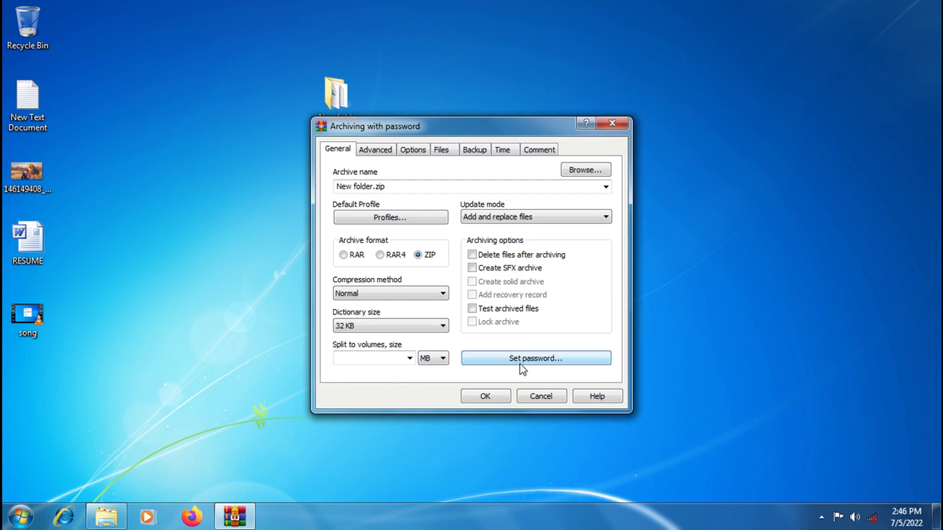
{"action": "left_click", "coordinate": [484, 397]}
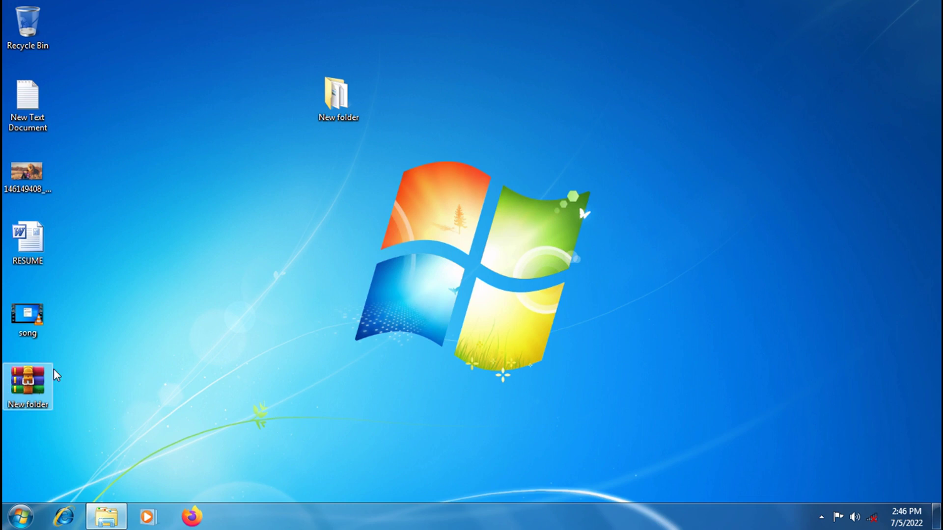
- Delete the original New folder, then browse New folder.zip and try opening song.avi
{"action": "left_click_drag", "start_coordinate": [341, 105], "coordinate": [42, 48]}
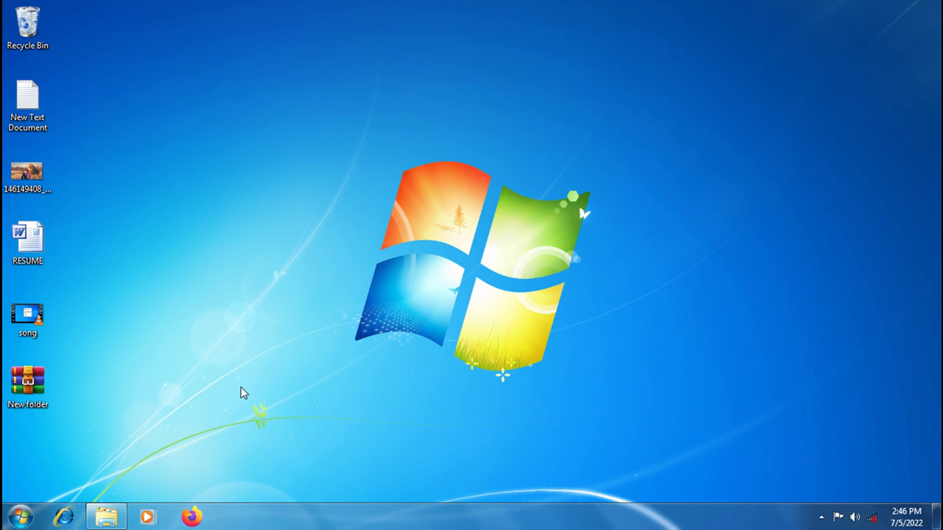
{"action": "double_click", "coordinate": [33, 395]}
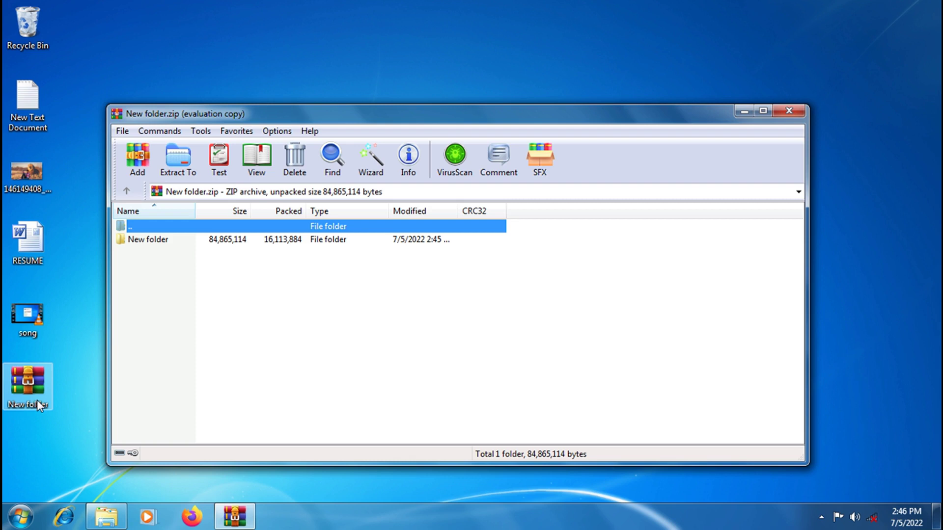
{"action": "left_click", "coordinate": [149, 243]}
{"action": "double_click", "coordinate": [149, 239]}
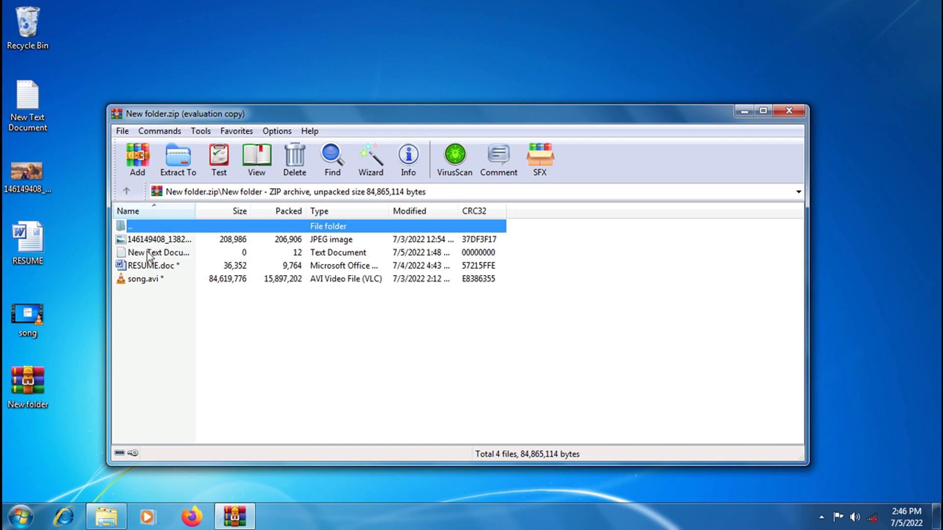
{"action": "double_click", "coordinate": [145, 280]}
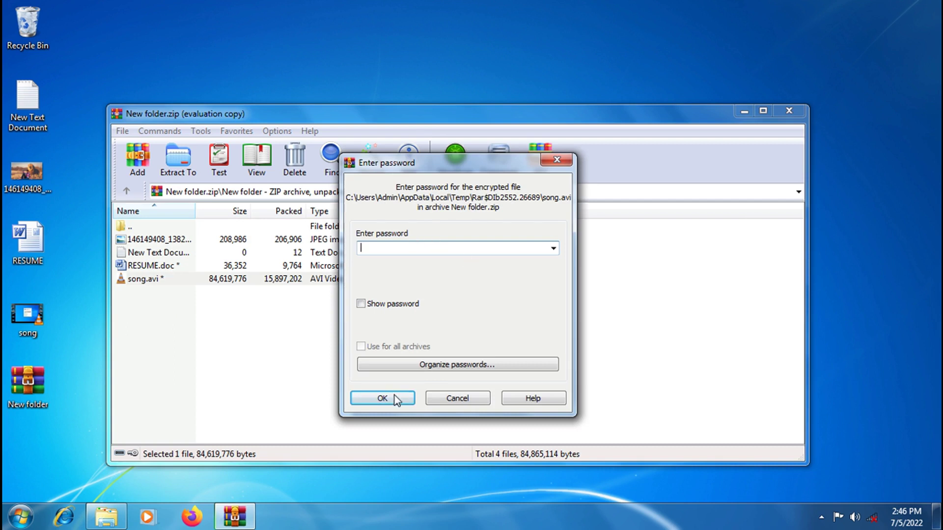
- Cancel the password prompts for song.avi and RESUME.doc, then try opening the JPEG photo
{"action": "left_click", "coordinate": [457, 398]}
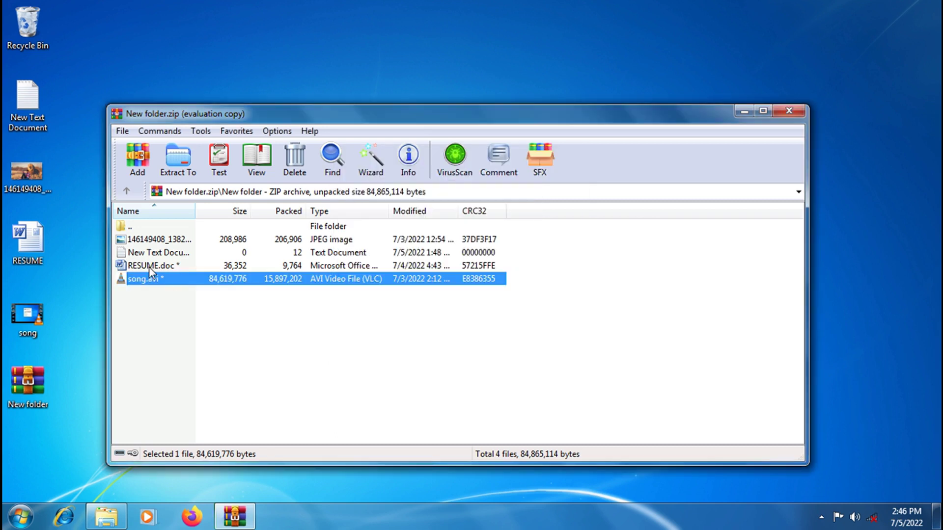
{"action": "left_click", "coordinate": [149, 267]}
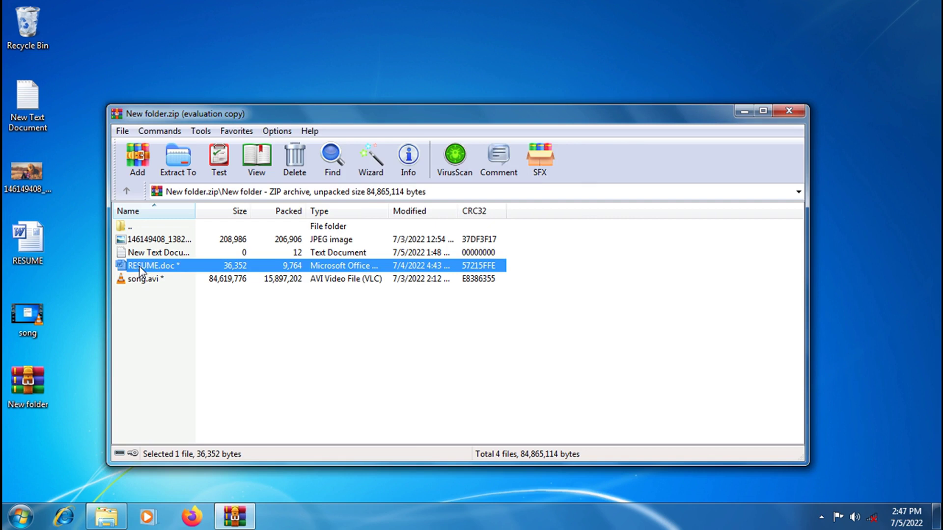
{"action": "double_click", "coordinate": [141, 267]}
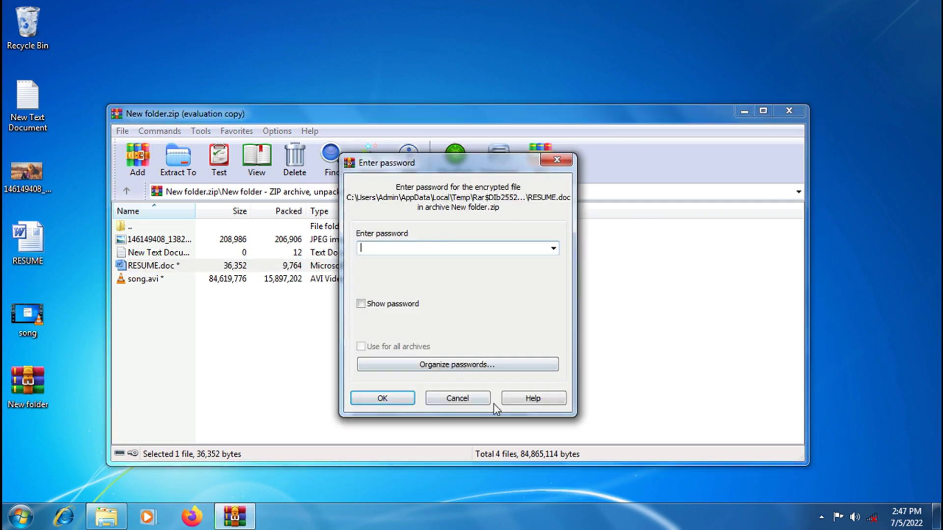
{"action": "left_click", "coordinate": [550, 167]}
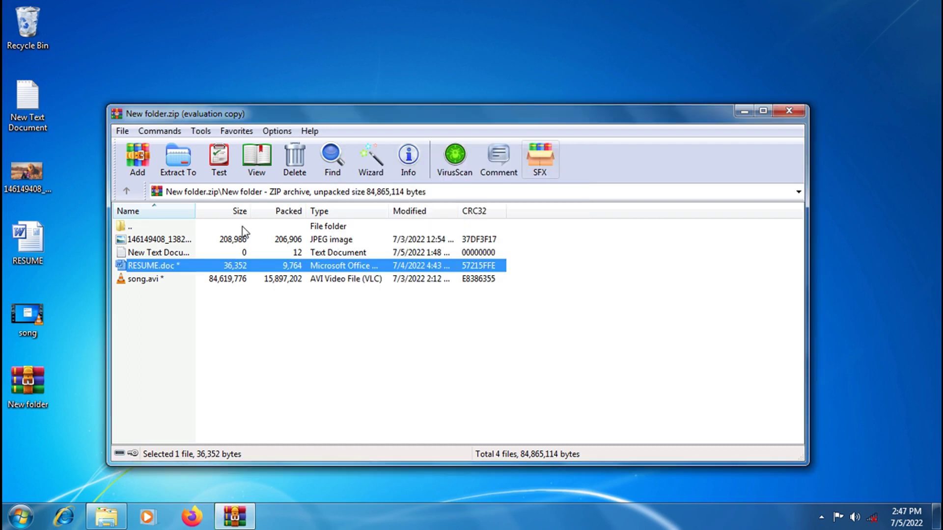
{"action": "left_click", "coordinate": [145, 240]}
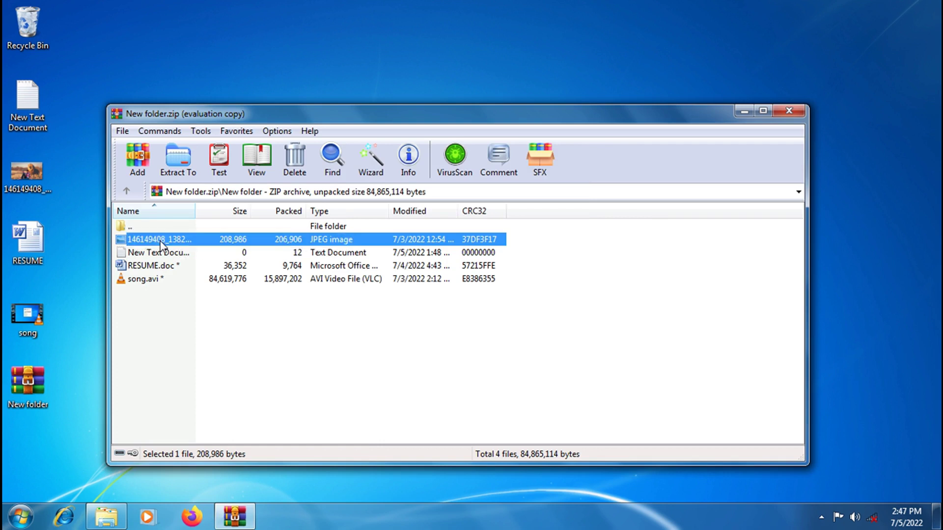
{"action": "double_click", "coordinate": [162, 241]}
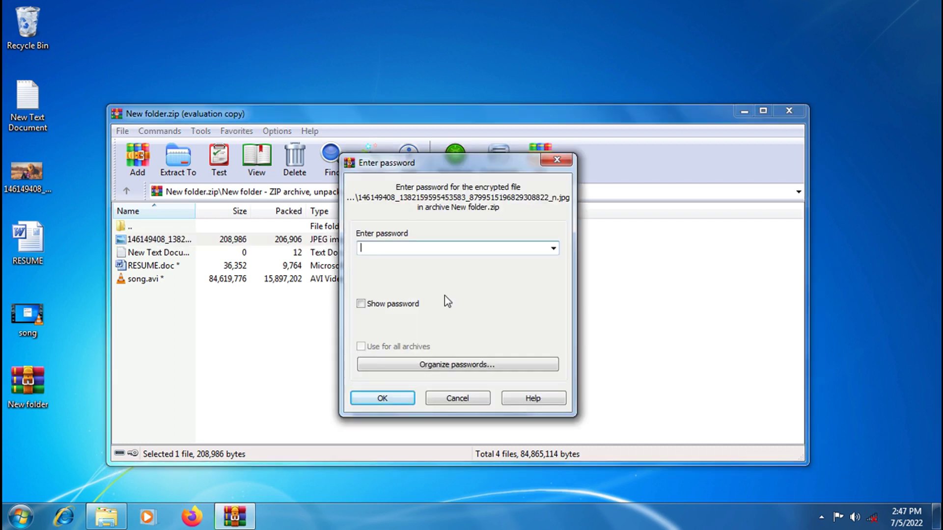
- View the archived lion photo using the password, then close Photo Viewer
{"action": "type", "text": "123"}
{"action": "left_click", "coordinate": [381, 399]}
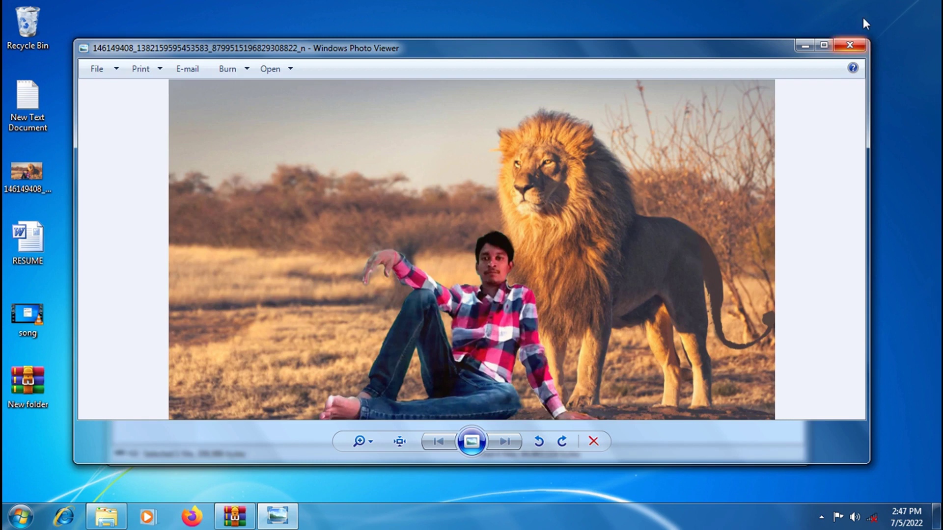
{"action": "left_click", "coordinate": [850, 47]}
- Open New Text Document with the password, then close Notepad and WinRAR
{"action": "double_click", "coordinate": [158, 252]}
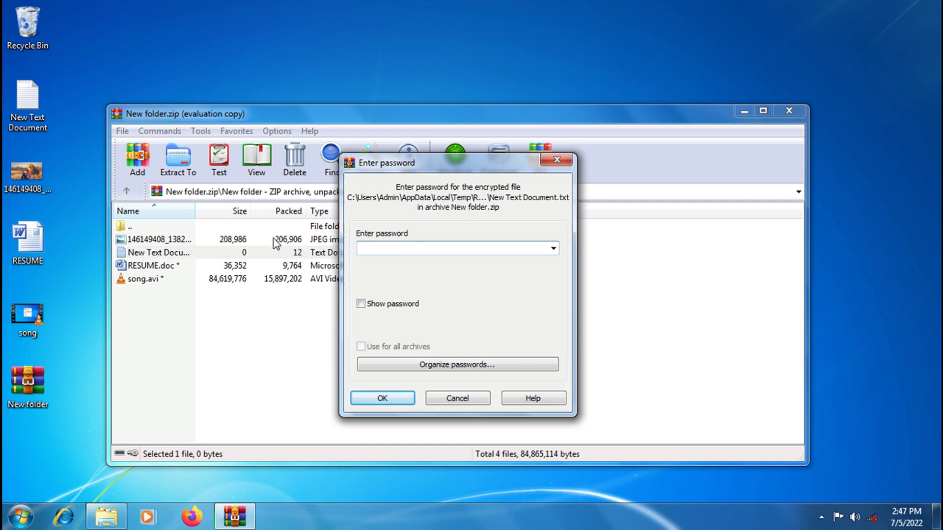
{"action": "type", "text": "123"}
{"action": "left_click", "coordinate": [382, 399]}
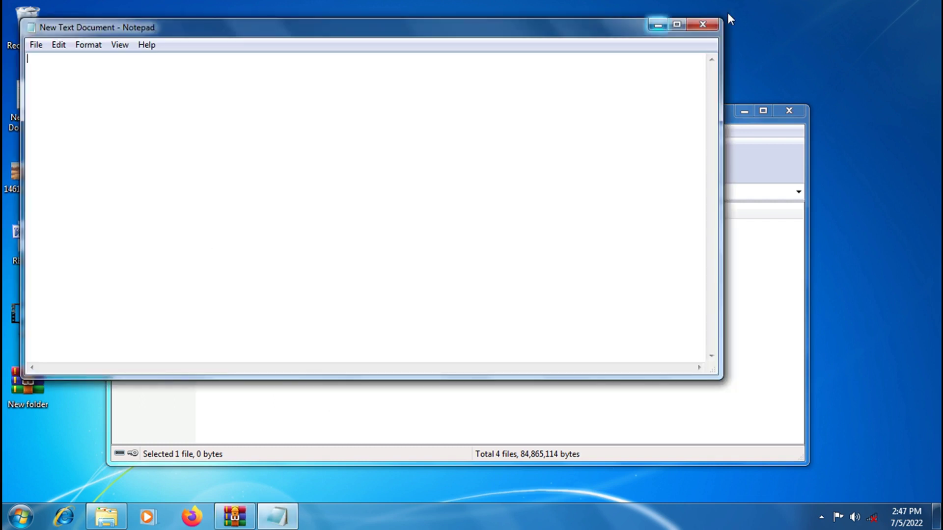
{"action": "left_click", "coordinate": [714, 23]}
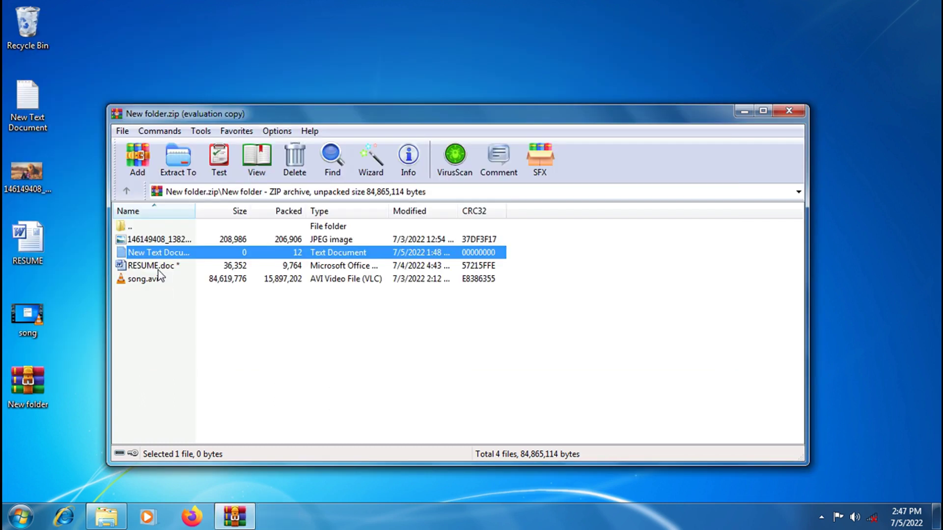
{"action": "left_click", "coordinate": [789, 112]}
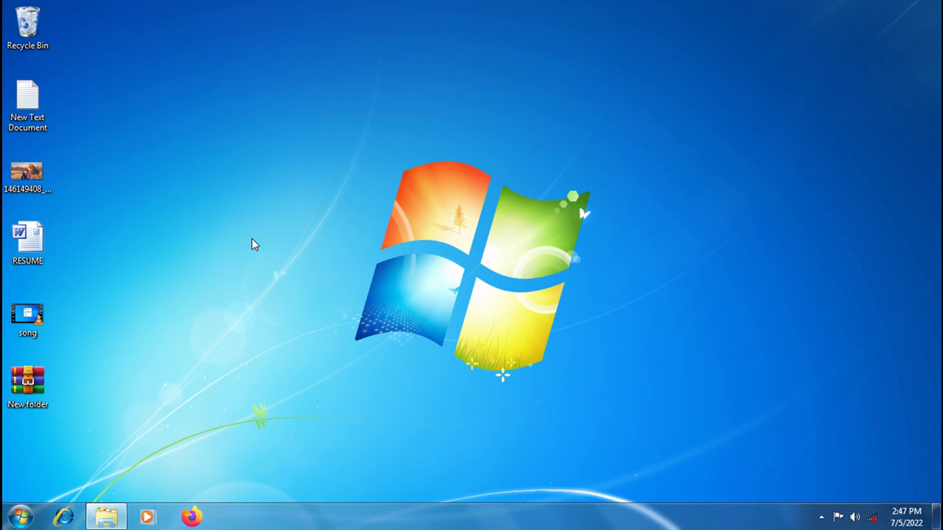
- Extract New folder.zip here on the desktop, supplying its password
{"action": "right_click", "coordinate": [30, 392]}
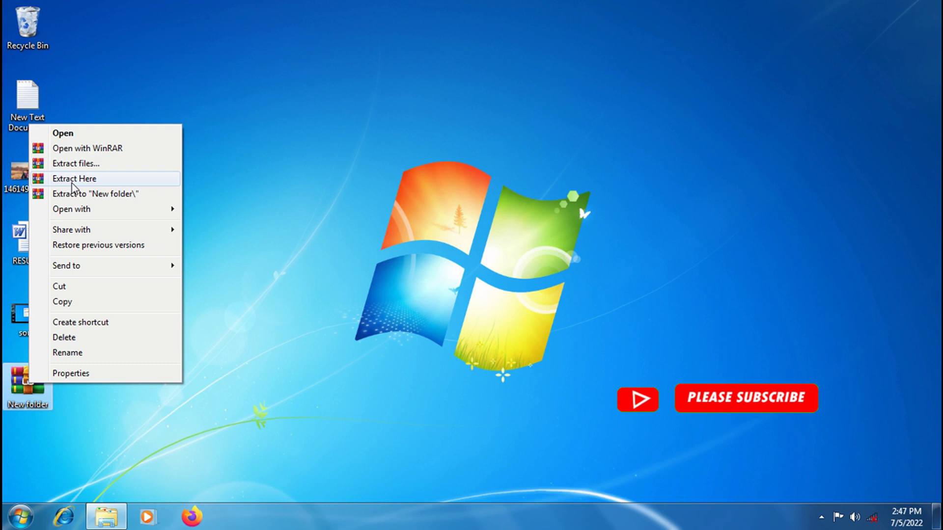
{"action": "left_click", "coordinate": [97, 183]}
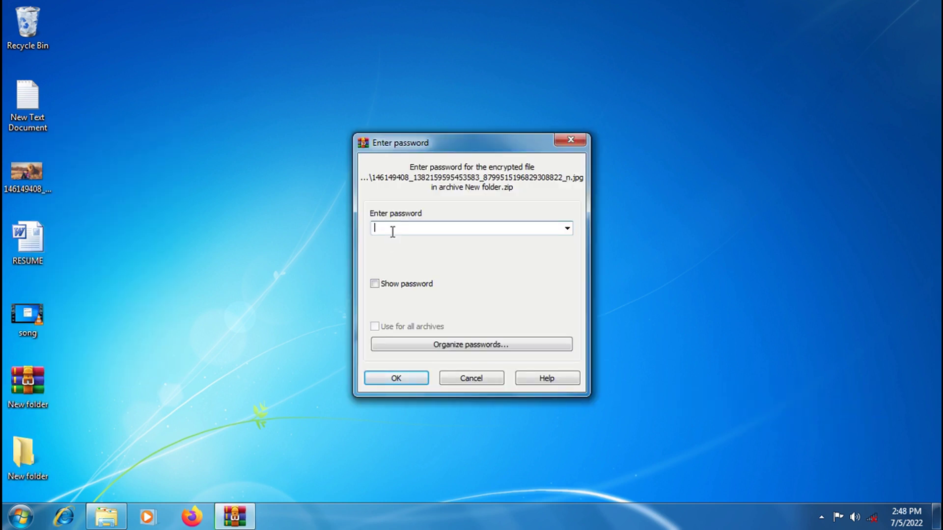
{"action": "type", "text": "•••"}
{"action": "left_click", "coordinate": [404, 378]}
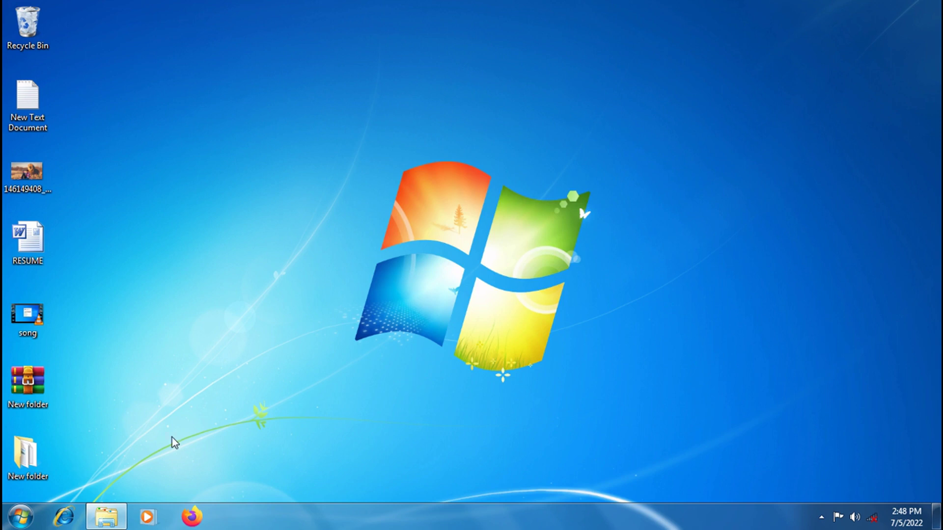
- Verify the extracted lion photo and RESUME document open normally, then close them
{"action": "double_click", "coordinate": [32, 459]}
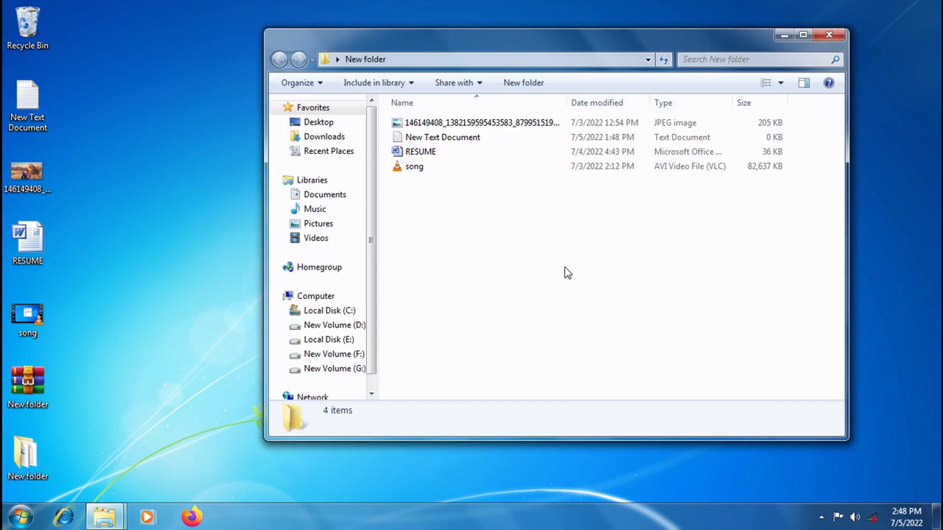
{"action": "double_click", "coordinate": [431, 124]}
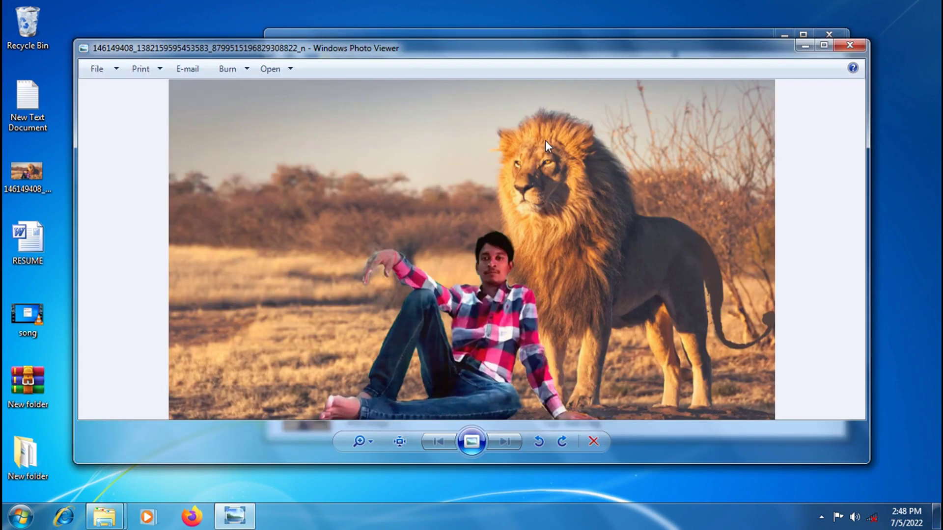
{"action": "left_click", "coordinate": [857, 43]}
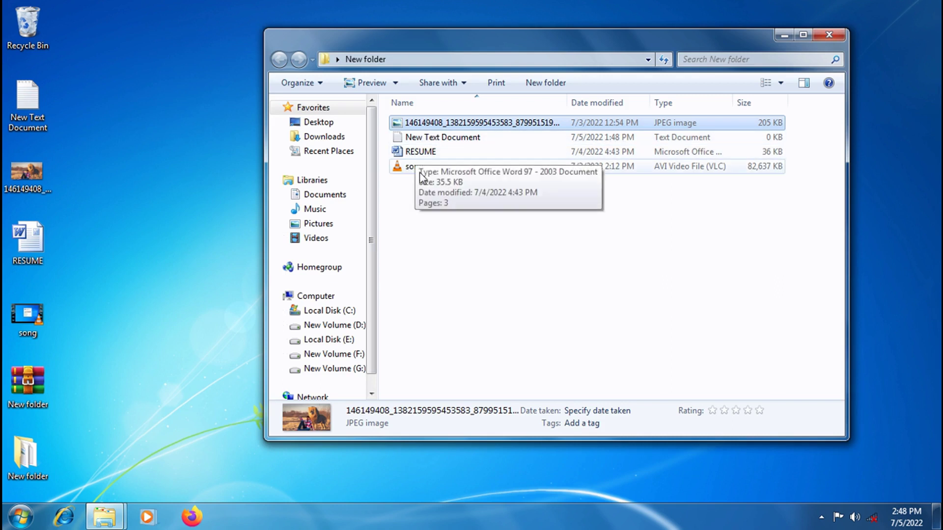
{"action": "double_click", "coordinate": [420, 156]}
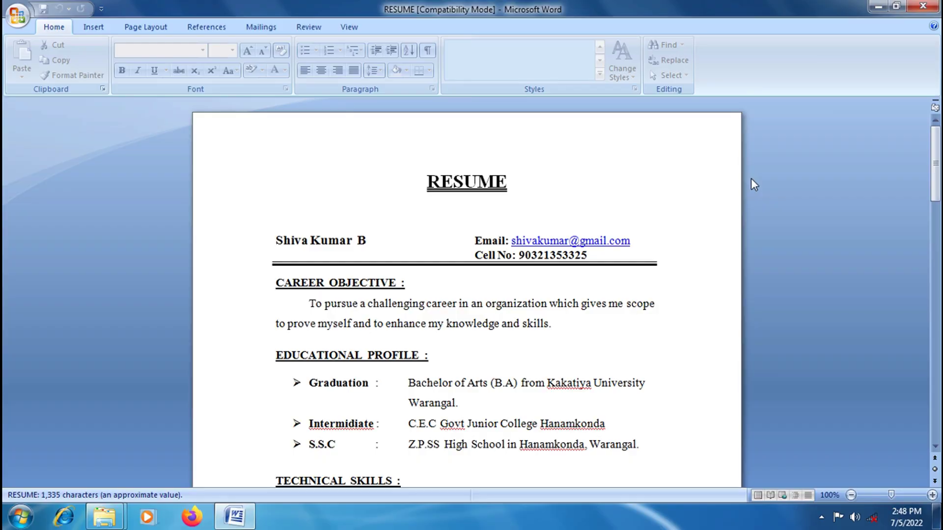
{"action": "left_click", "coordinate": [923, 6]}
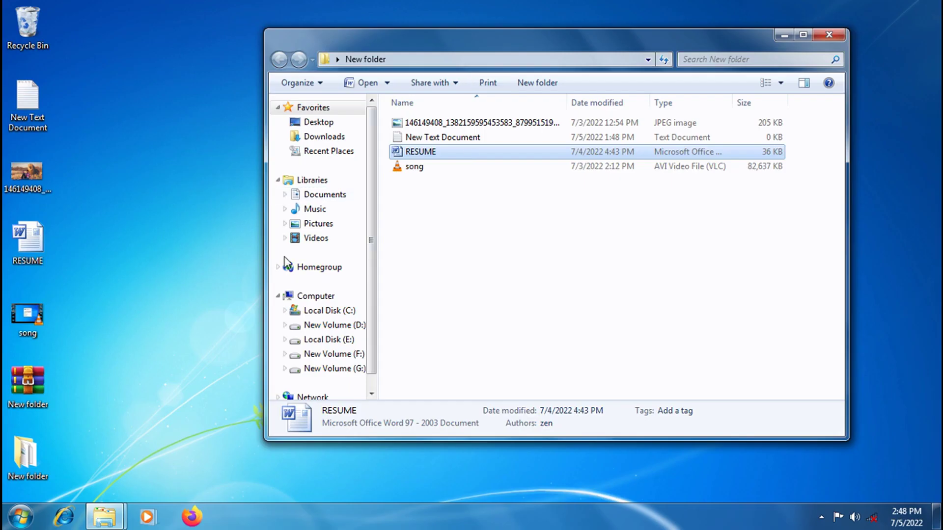
- Delete New folder.zip from the desktop and reopen the extracted New folder
{"action": "left_click", "coordinate": [829, 35]}
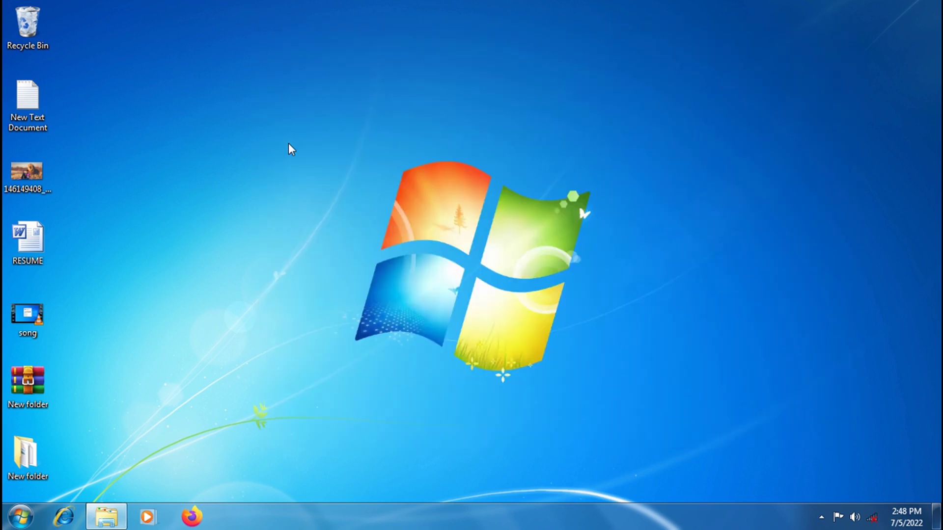
{"action": "left_click_drag", "start_coordinate": [30, 401], "coordinate": [31, 32]}
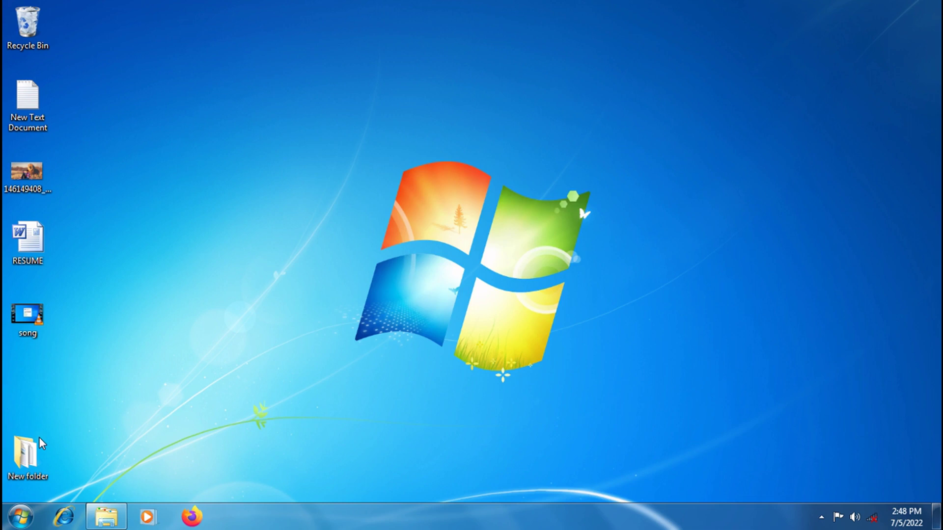
{"action": "double_click", "coordinate": [29, 472]}
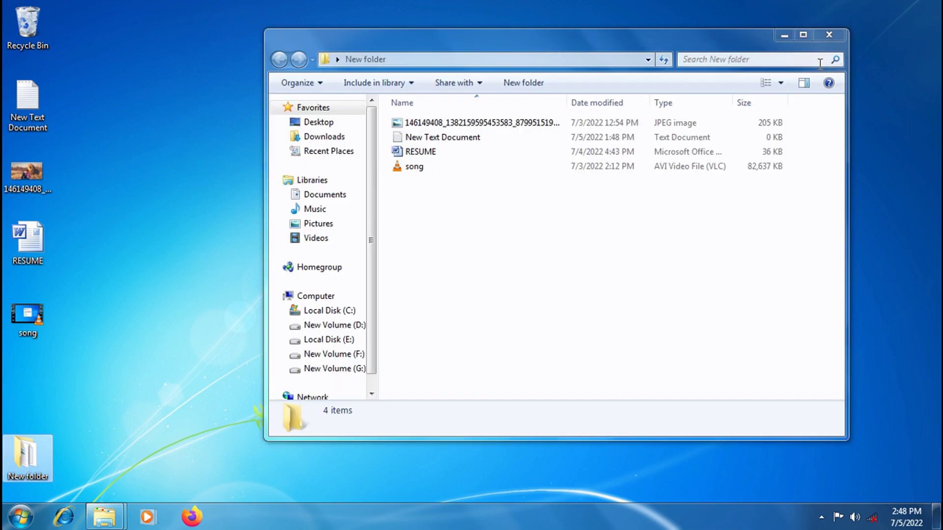